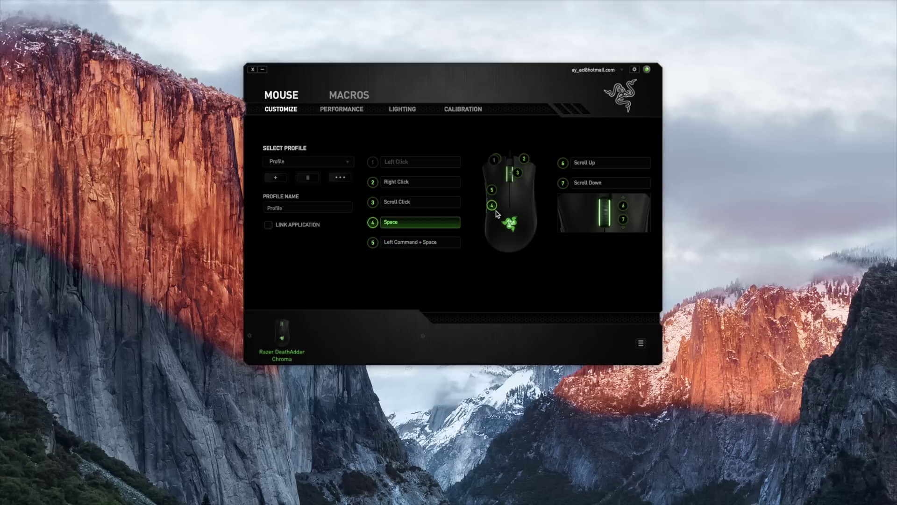
Inspect the current assignments of mouse buttons 5 and 4 and the Sensitivity option for button 4, without saving changes
left_click(434, 241)
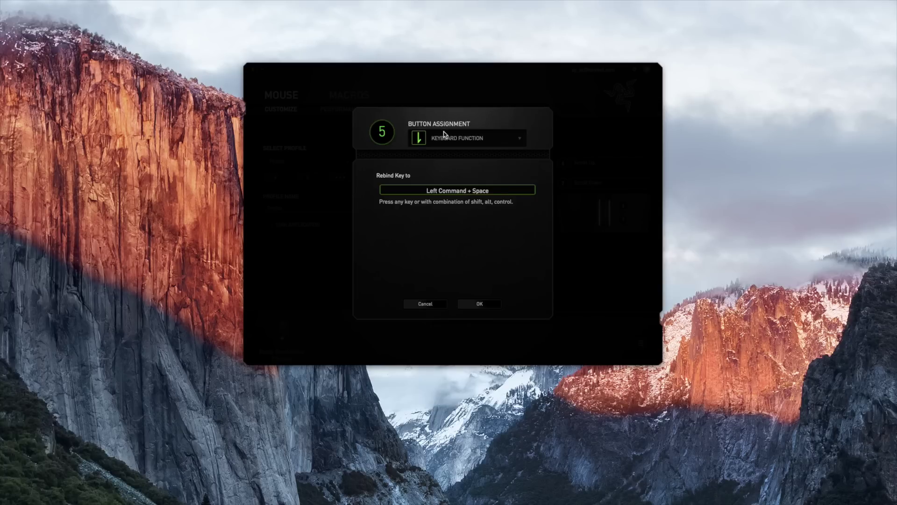
left_click(429, 305)
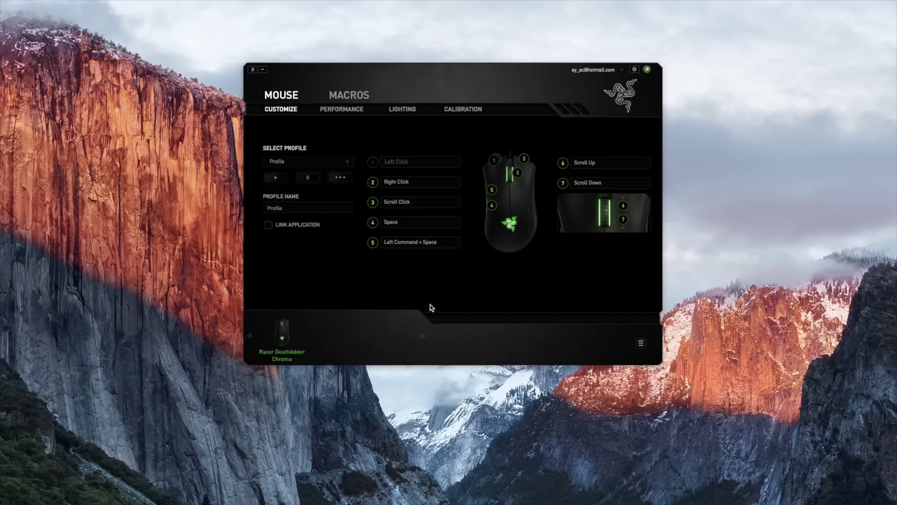
left_click(398, 229)
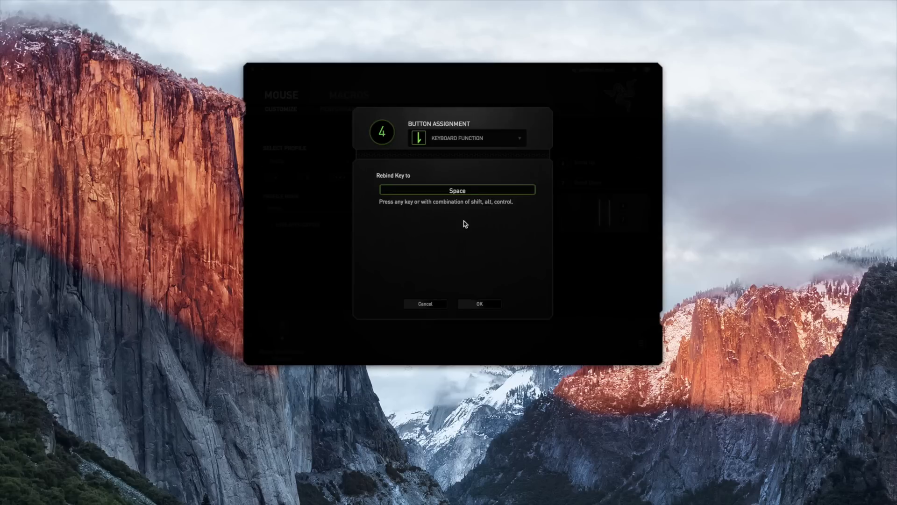
left_click(504, 139)
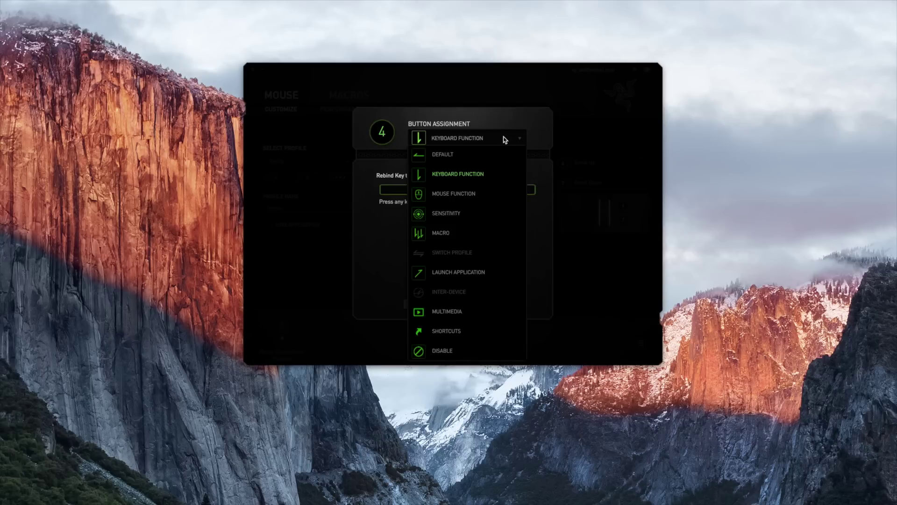
left_click(473, 215)
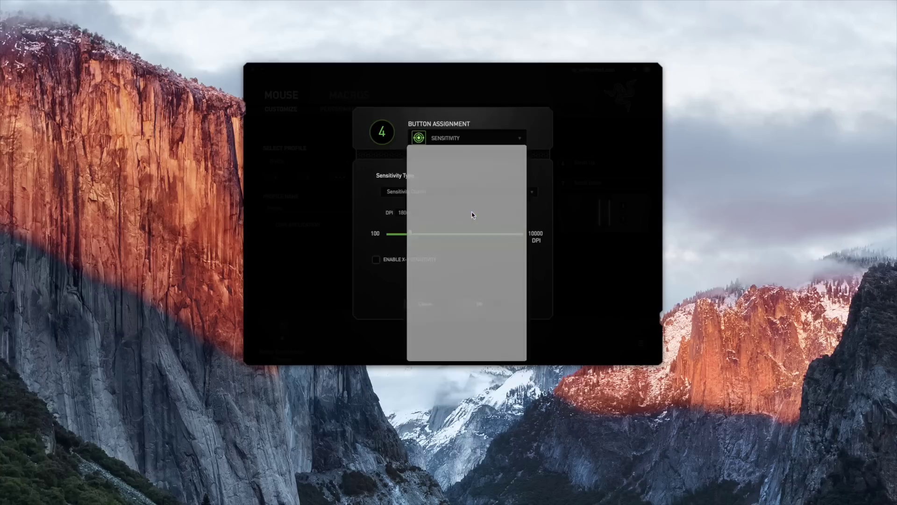
left_click(486, 138)
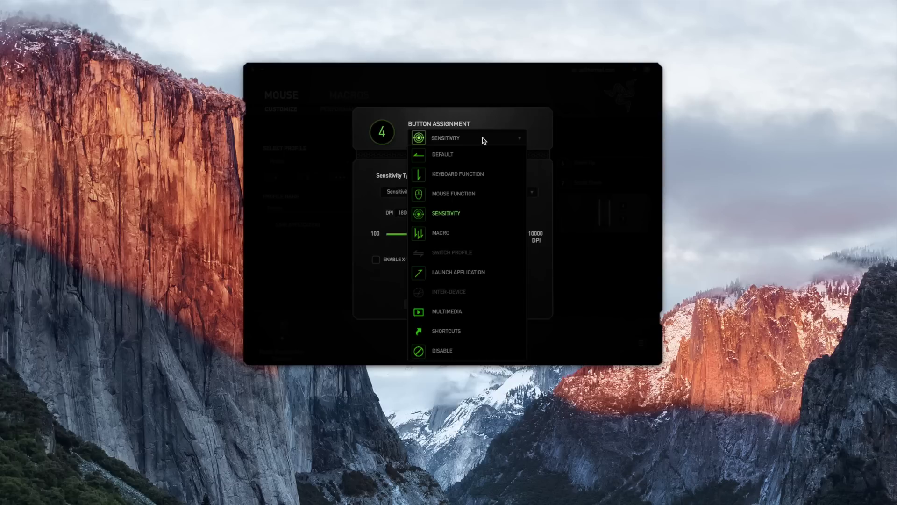
left_click(587, 162)
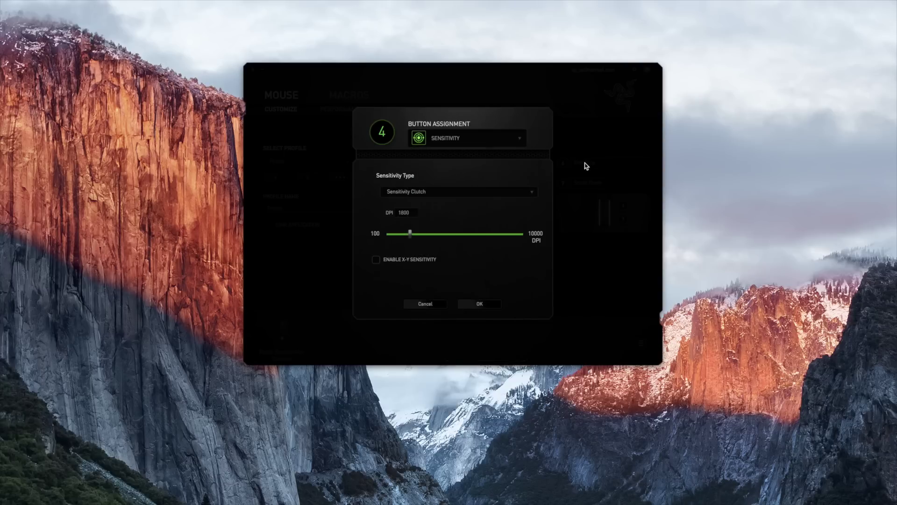
left_click(424, 303)
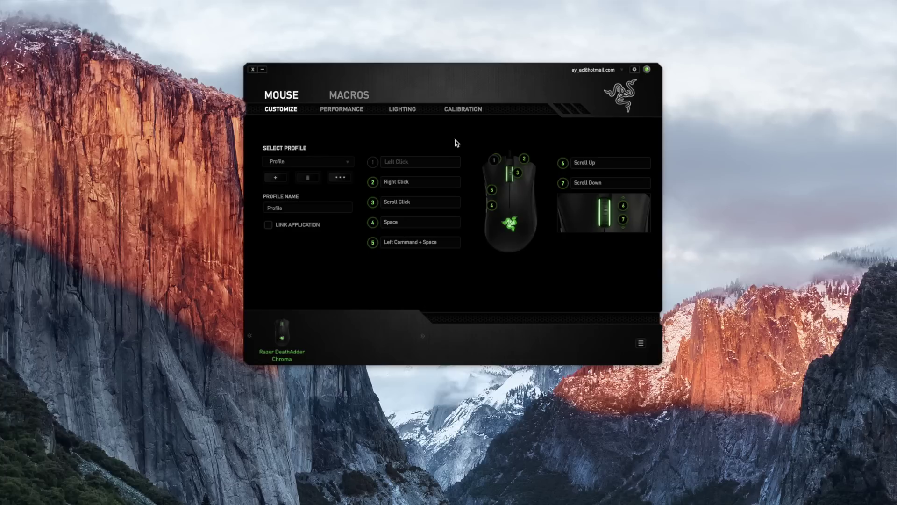
Try out several low and high DPI sensitivities in the mouse's performance settings, finishing at 8000 DPI
left_click(341, 111)
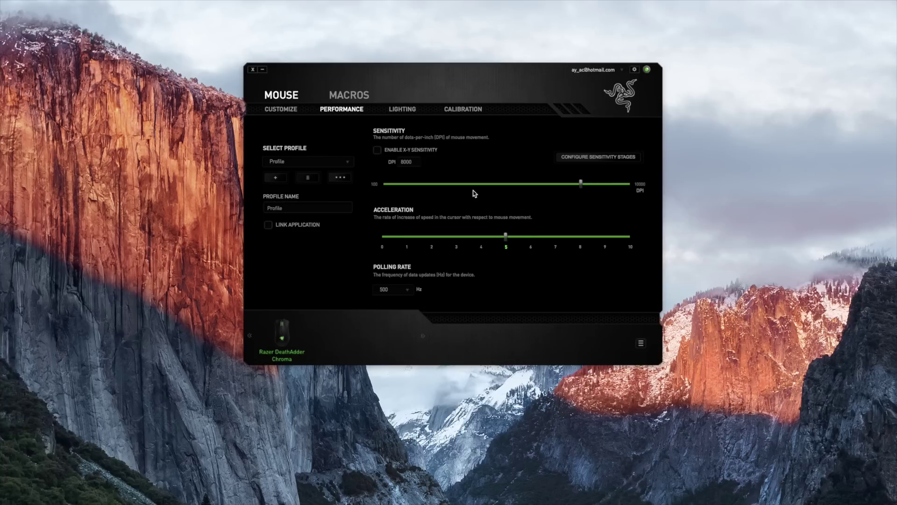
left_click(628, 186)
left_click(386, 184)
left_click(391, 187)
left_click(417, 189)
left_click_drag(416, 189, 430, 186)
left_click(488, 186)
left_click(444, 185)
left_click(580, 186)
left_click(583, 187)
left_click_drag(584, 187, 581, 182)
Try lower mouse acceleration levels and finish at level 5
left_click(437, 245)
left_click(506, 246)
left_click(490, 239)
left_click(511, 246)
View the polling rates available for the mouse without changing the selection
left_click(405, 291)
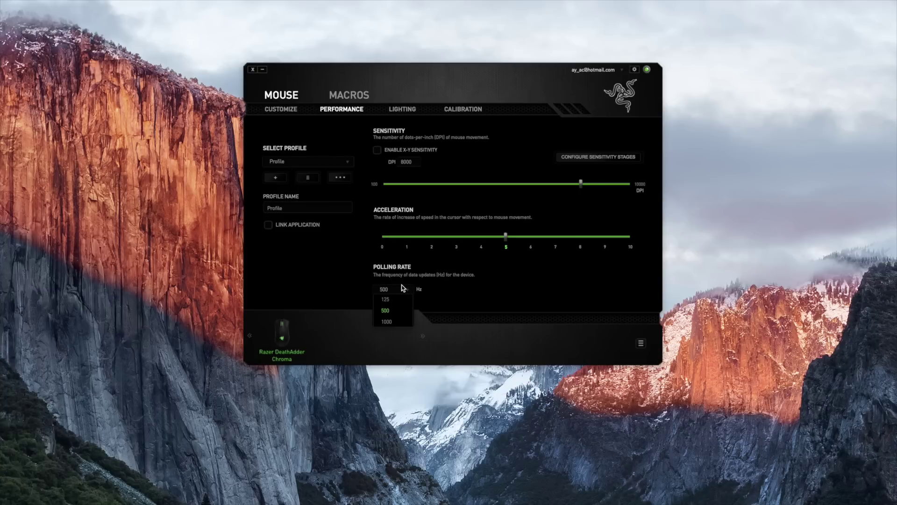
left_click(484, 296)
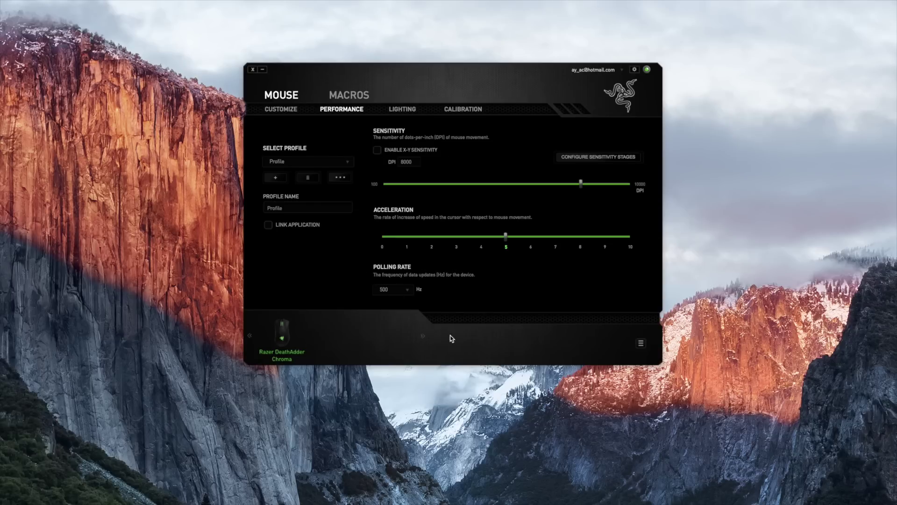
left_click(405, 292)
left_click(507, 282)
Examine the scroll wheel's lighting color picker and its available lighting effects without changing them
left_click(393, 109)
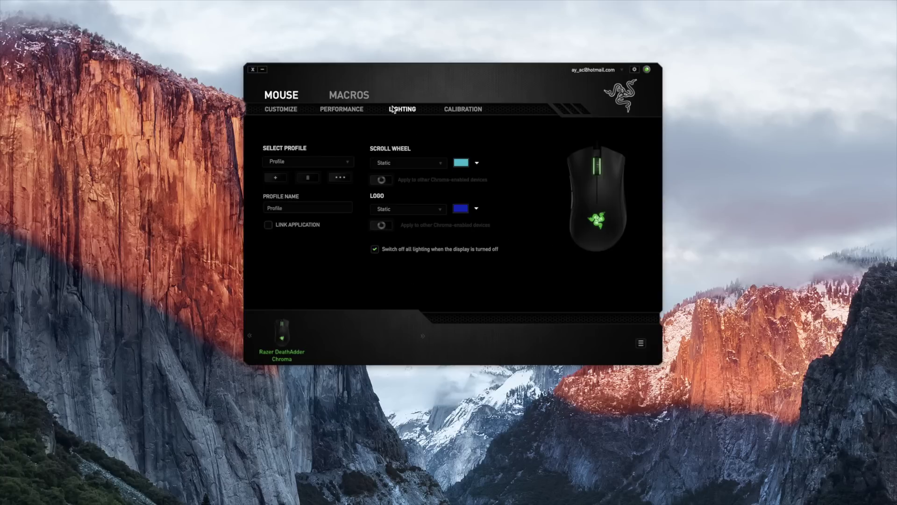
left_click(477, 164)
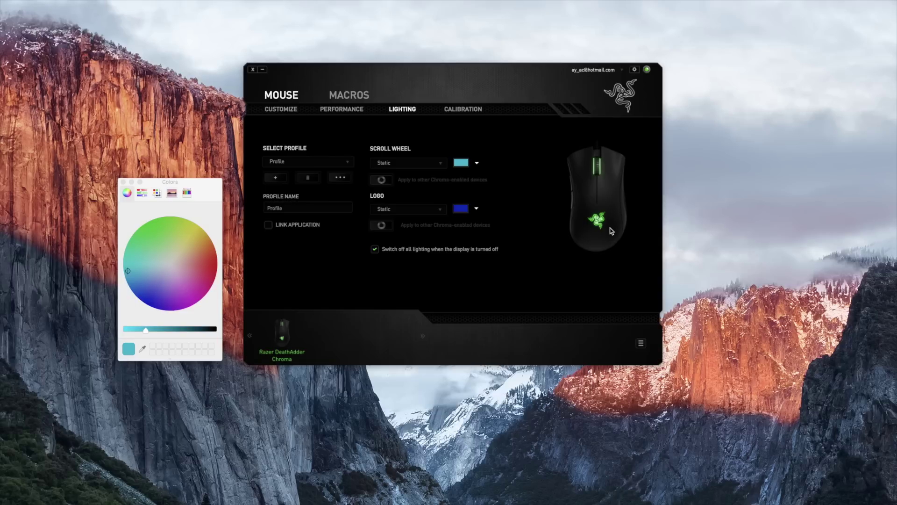
left_click(123, 182)
left_click(419, 162)
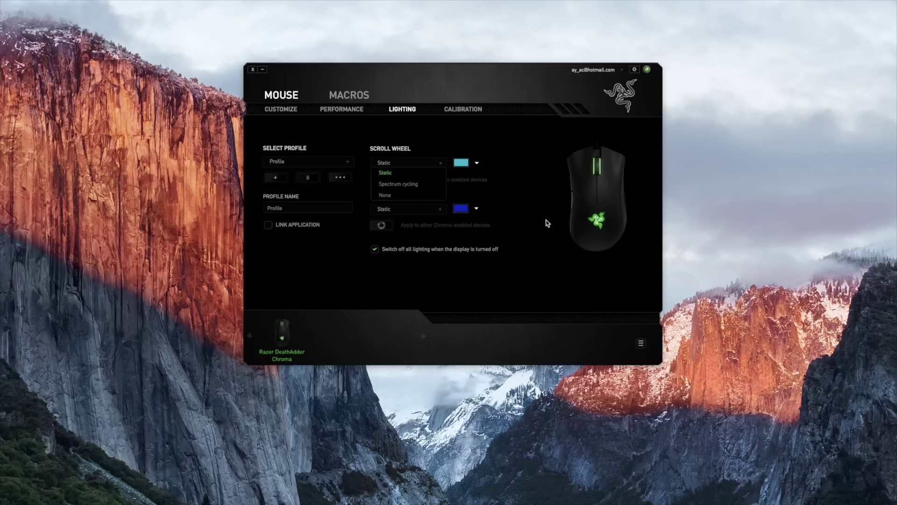
left_click(485, 144)
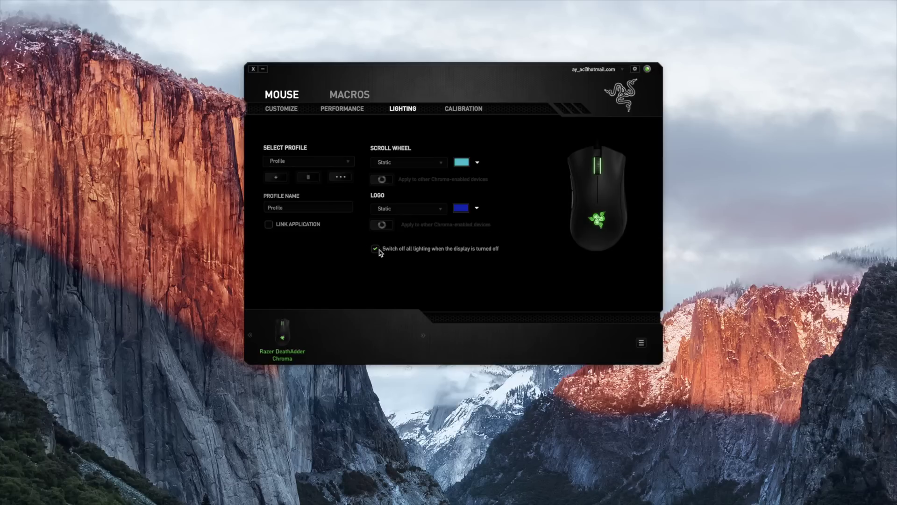
Look over the surface calibration settings and return to the mouse button customization
left_click(476, 114)
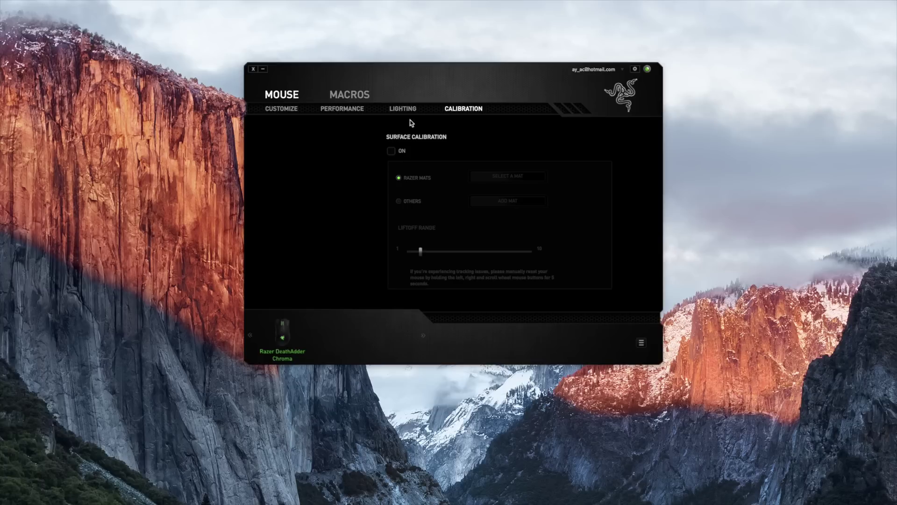
left_click(329, 115)
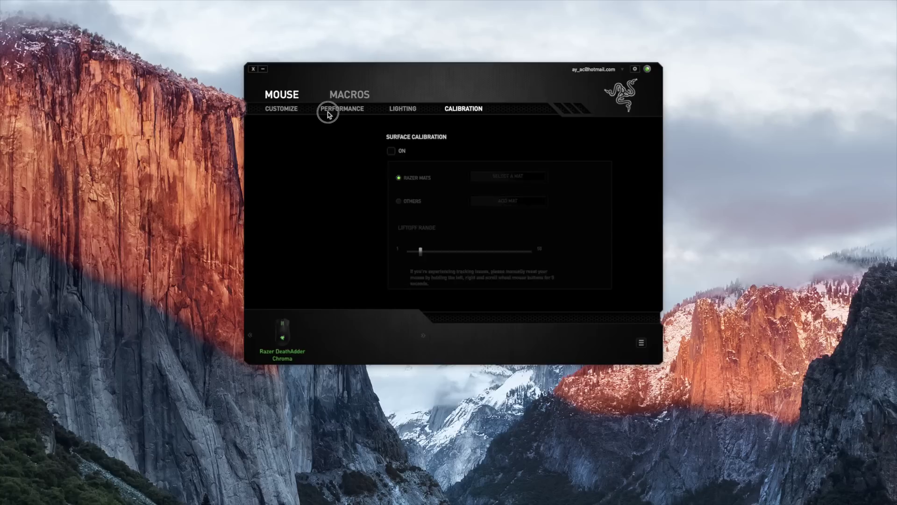
left_click(278, 110)
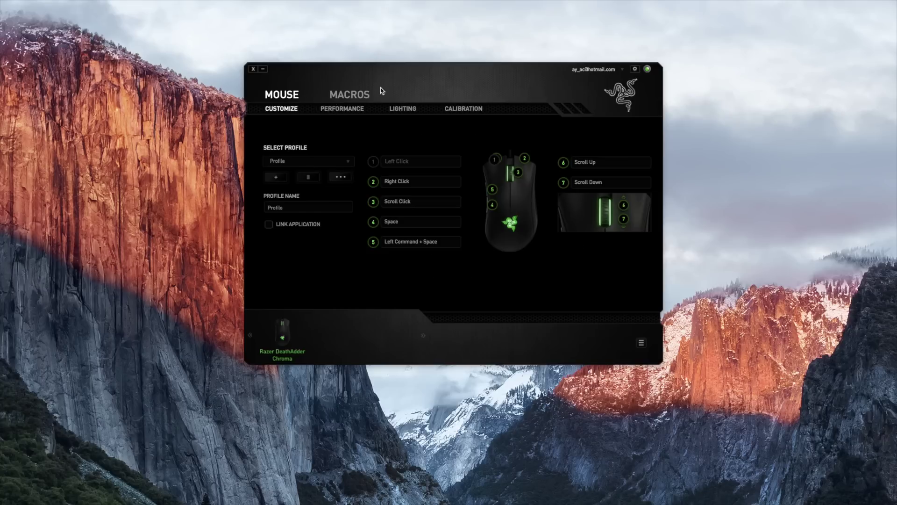
Create a new macro that uses no delay between keystrokes
left_click(352, 96)
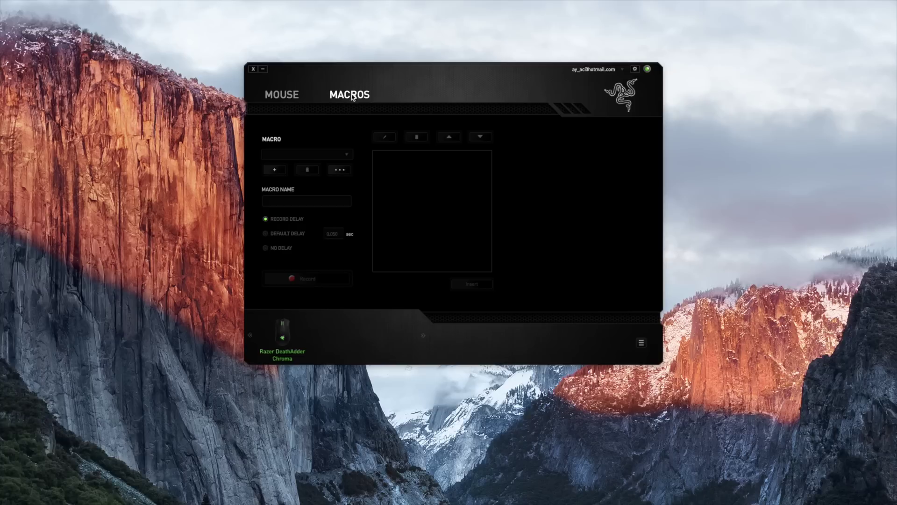
left_click(275, 170)
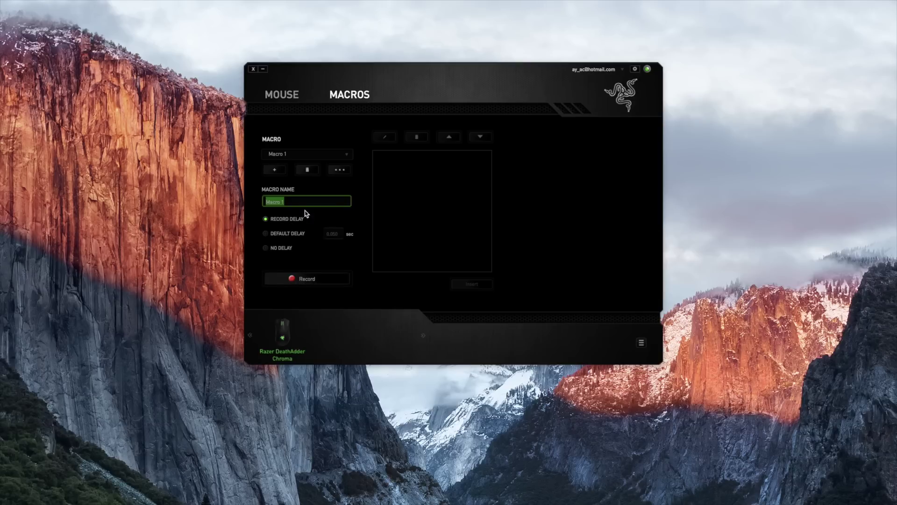
left_click(285, 248)
Record the key sequence B, 3, 1, B, 1, 5 in the new macro and review the recorded keystrokes
left_click(292, 281)
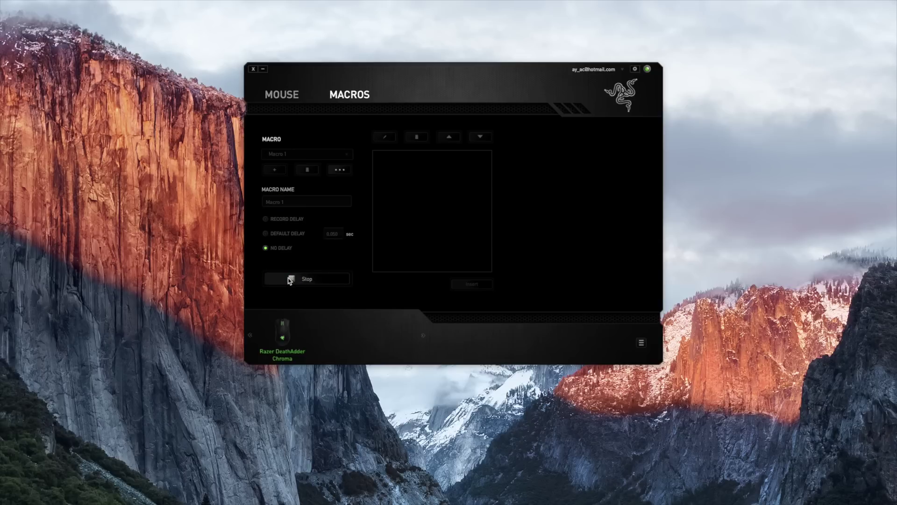
key("b")
key("3")
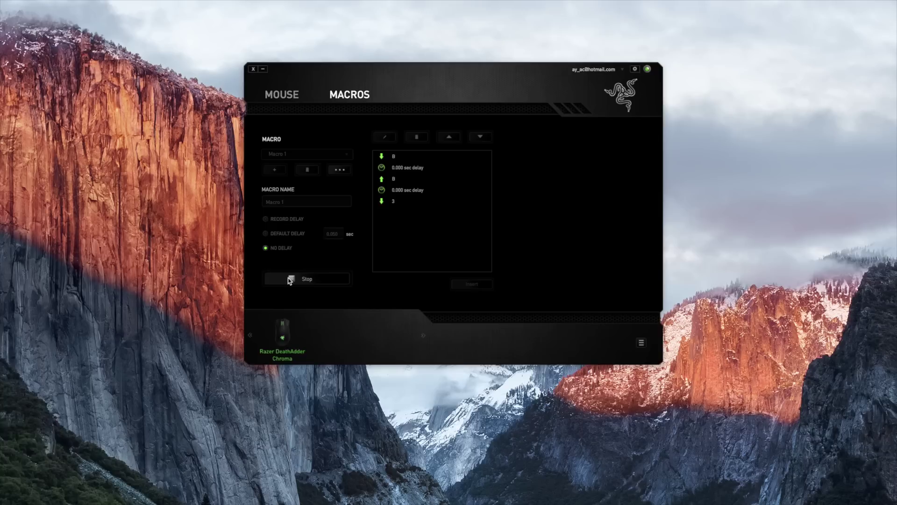
key("1")
key("b")
key("1")
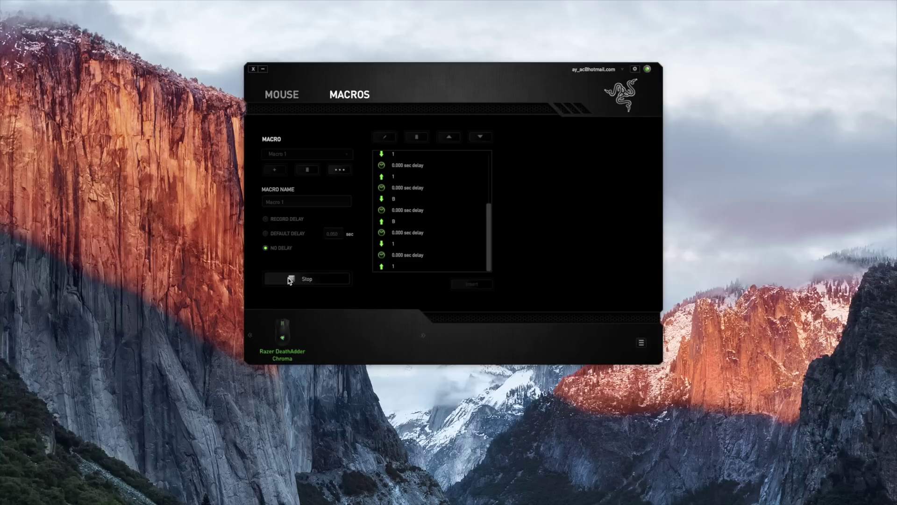
key("5")
left_click(295, 278)
scroll(467, 161, "up", 1)
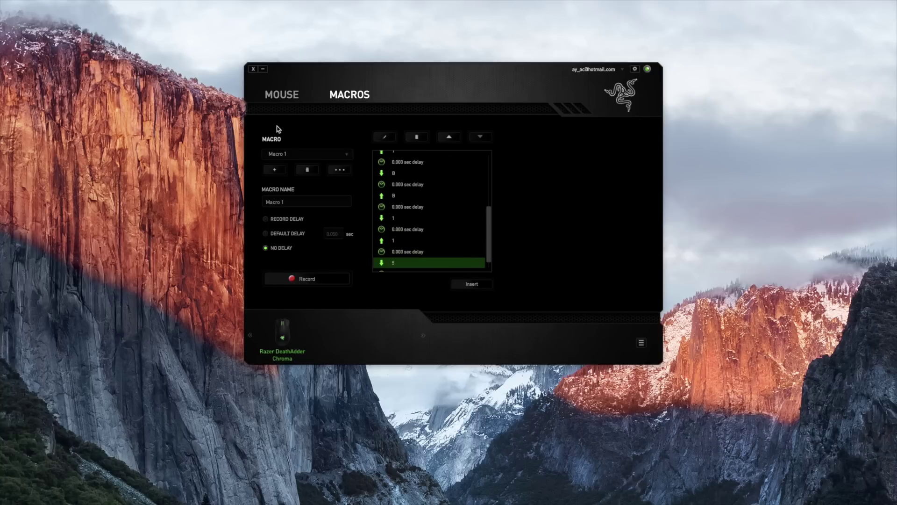
View the assignment types offered for mouse button 5, including Macro, and leave without saving changes
left_click(280, 88)
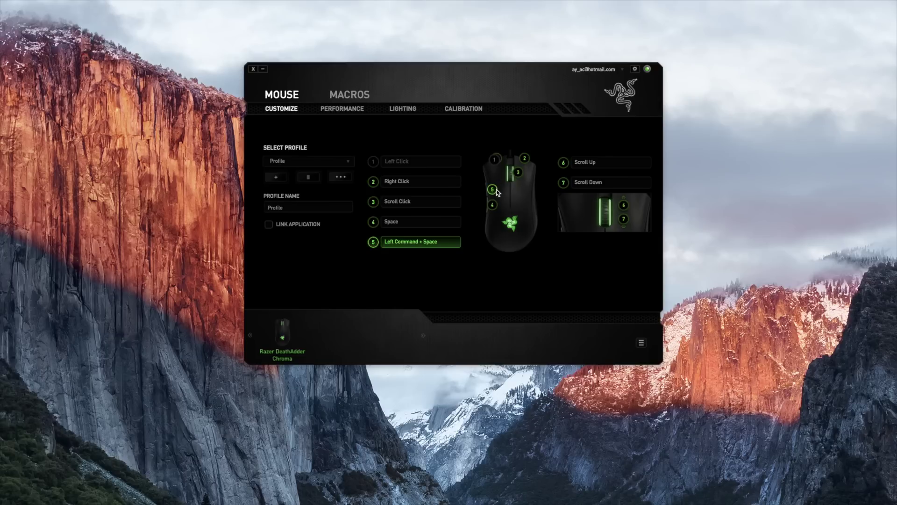
left_click(441, 243)
left_click(439, 142)
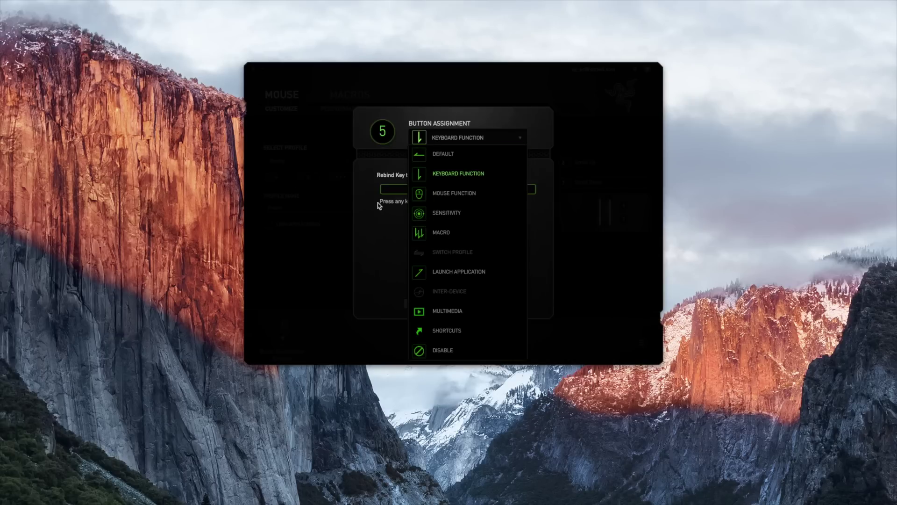
left_click(326, 190)
left_click(435, 303)
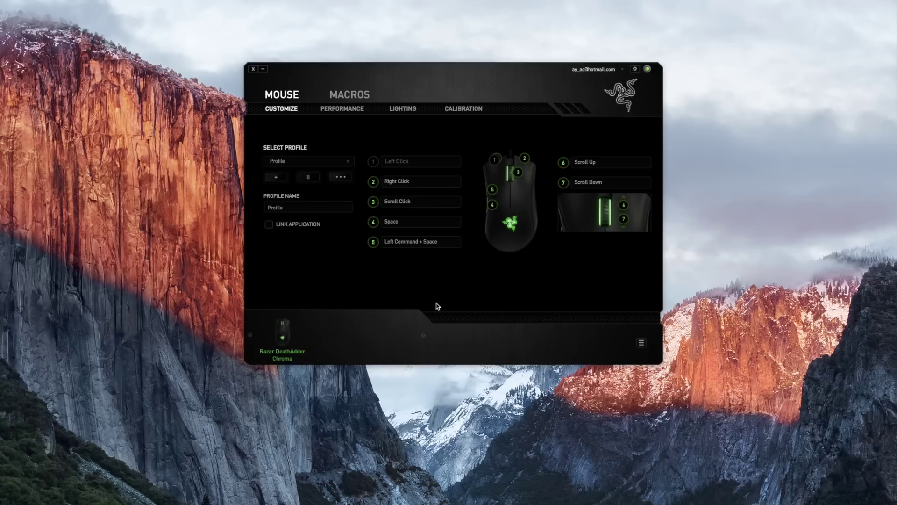
Delete the recorded macro and return to the mouse button customization
left_click(358, 95)
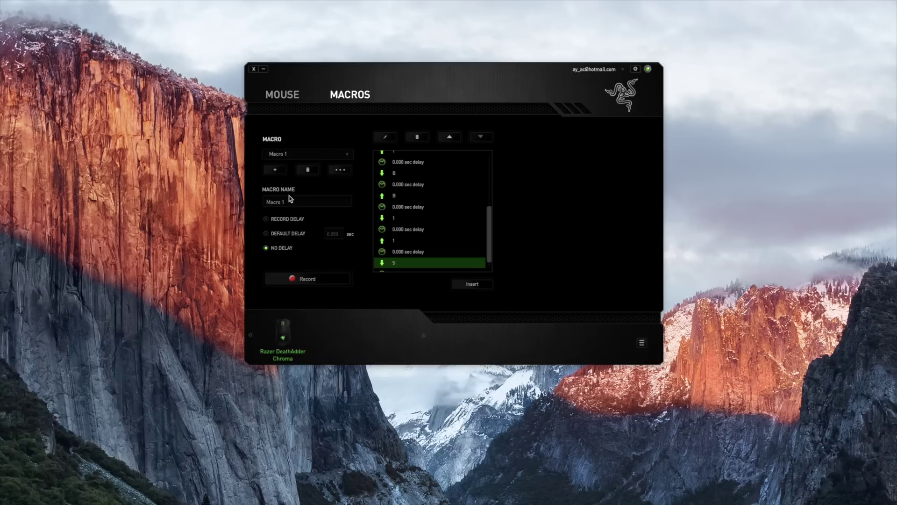
left_click(308, 171)
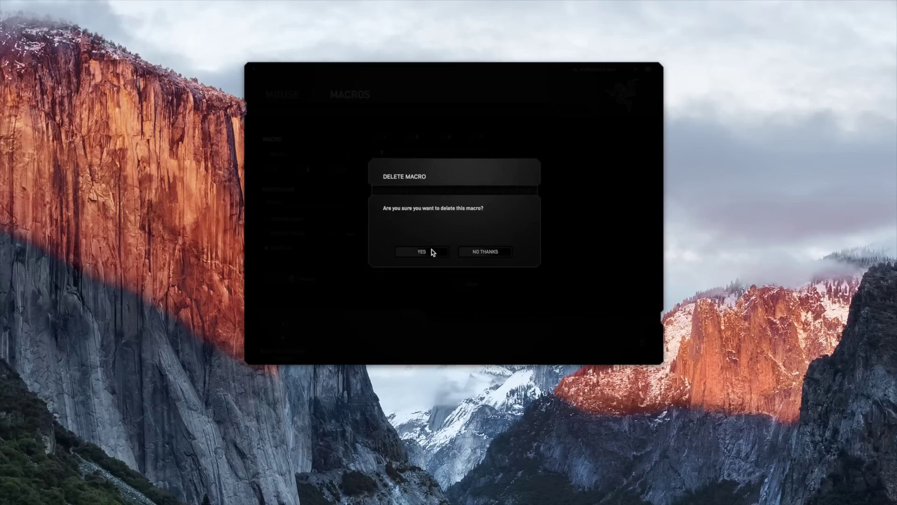
left_click(432, 253)
left_click(287, 94)
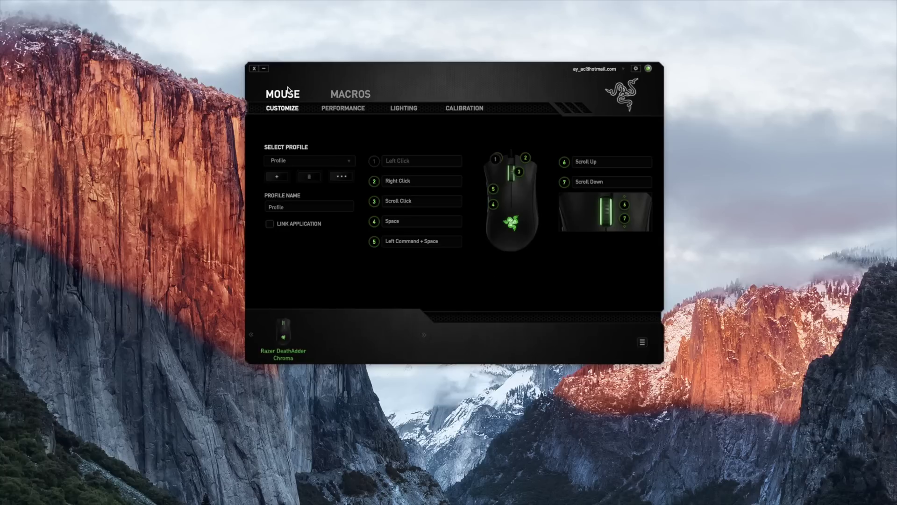